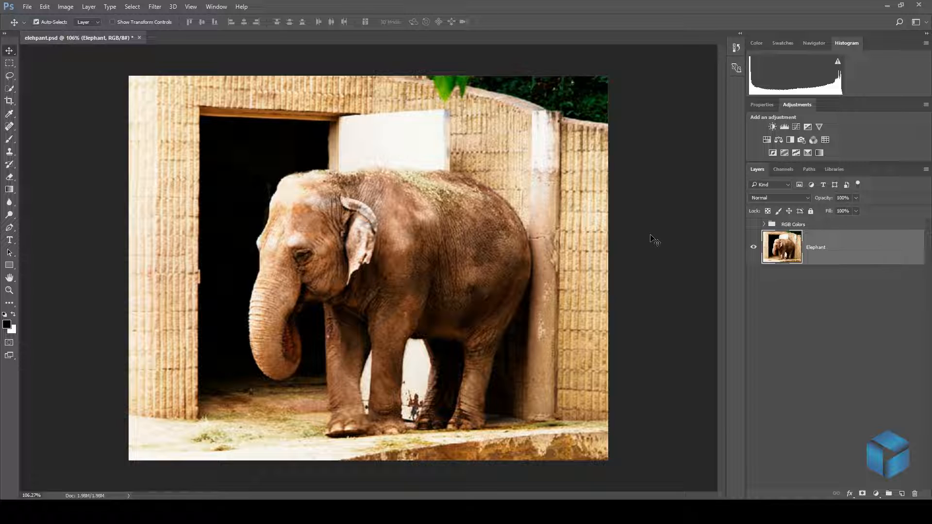
Try a Levels adjustment directly on the Elephant layer with the midtone input level set to 1.45
{"action": "key", "text": "ctrl+l"}
{"action": "left_click_drag", "start_coordinate": [555, 154], "coordinate": [578, 131]}
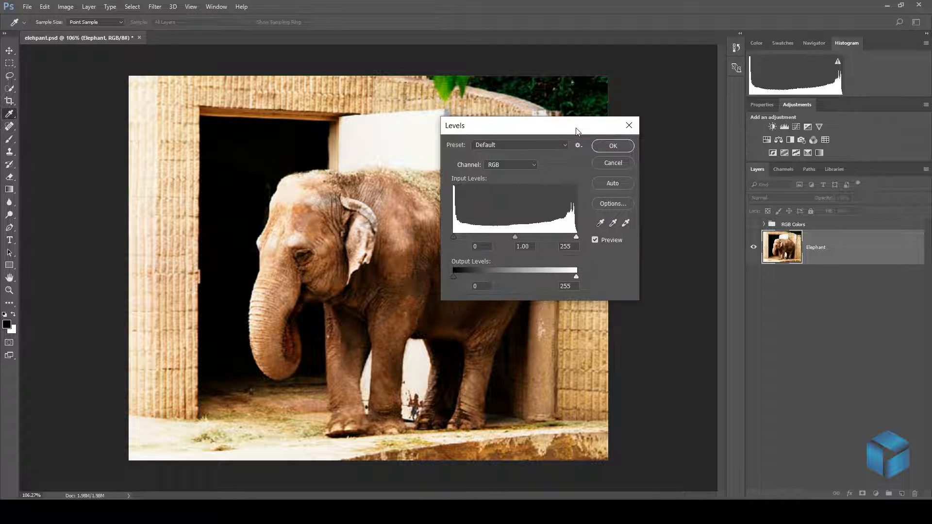
{"action": "double_click", "coordinate": [526, 246]}
{"action": "left_click", "coordinate": [527, 246]}
{"action": "double_click", "coordinate": [526, 246]}
{"action": "double_click", "coordinate": [526, 248]}
{"action": "type", "text": "1.45"}
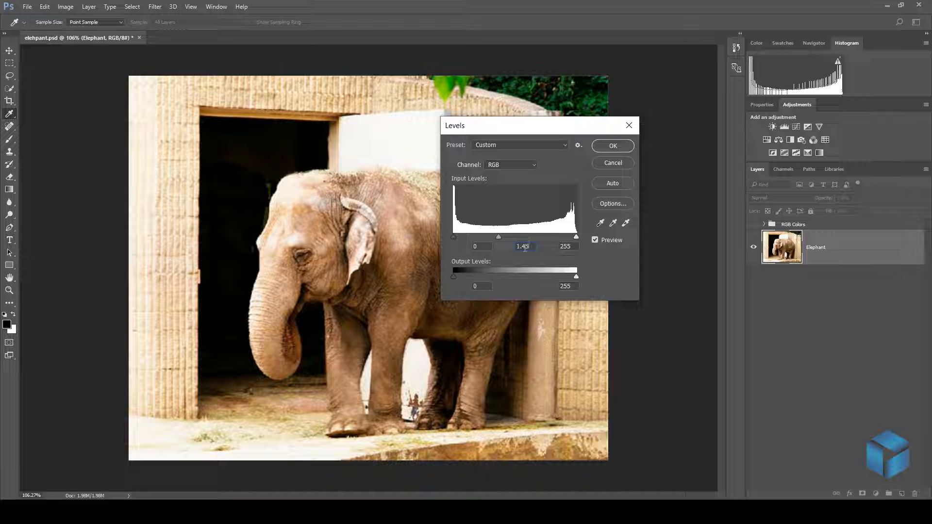
{"action": "left_click", "coordinate": [487, 246]}
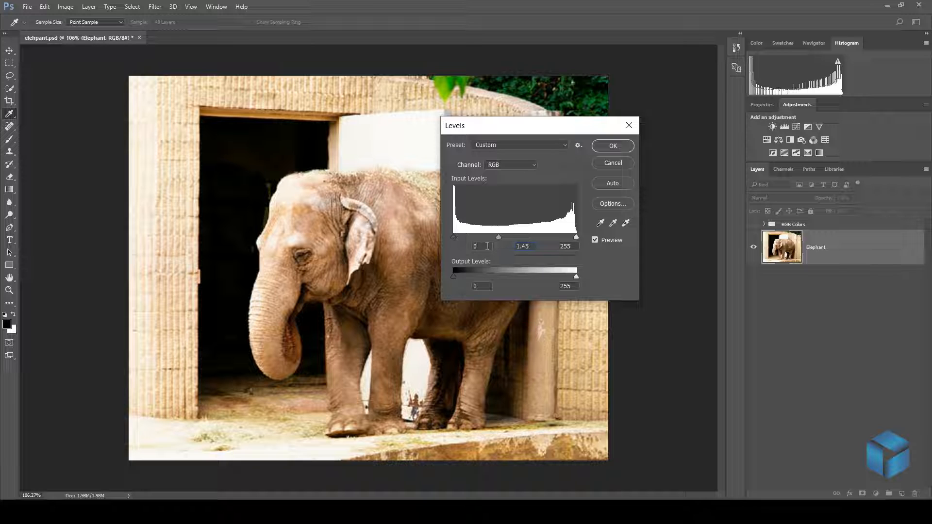
{"action": "left_click", "coordinate": [532, 247]}
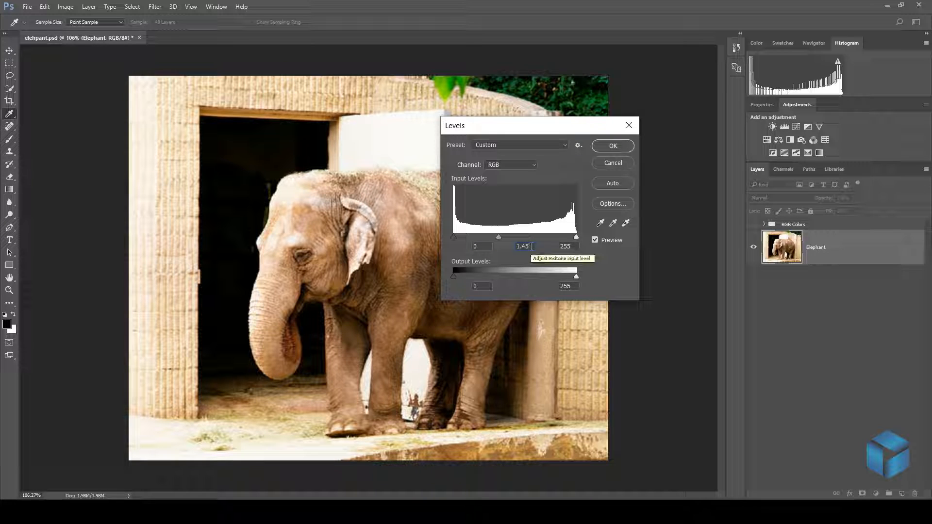
Set the midtone input level back to 1 and cancel the Levels adjustment
{"action": "double_click", "coordinate": [533, 247]}
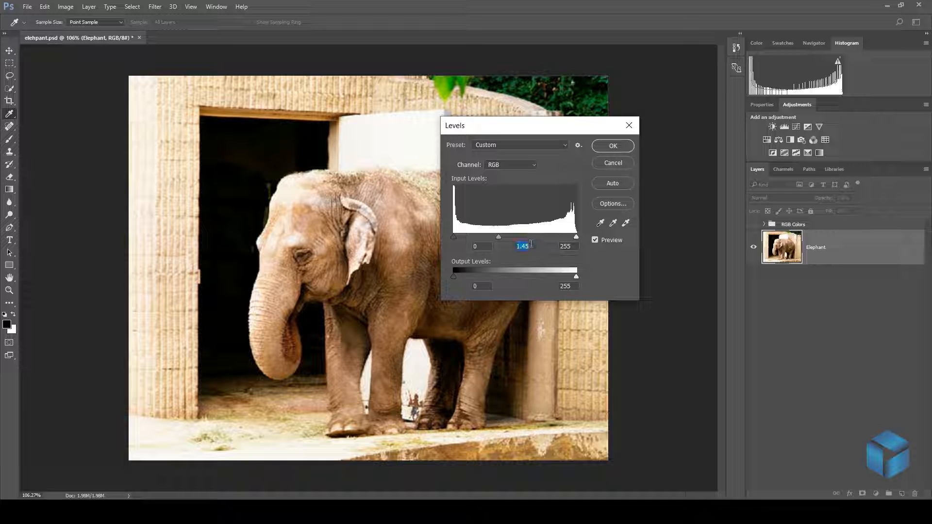
{"action": "left_click", "coordinate": [531, 245]}
{"action": "double_click", "coordinate": [523, 247]}
{"action": "type", "text": "1"}
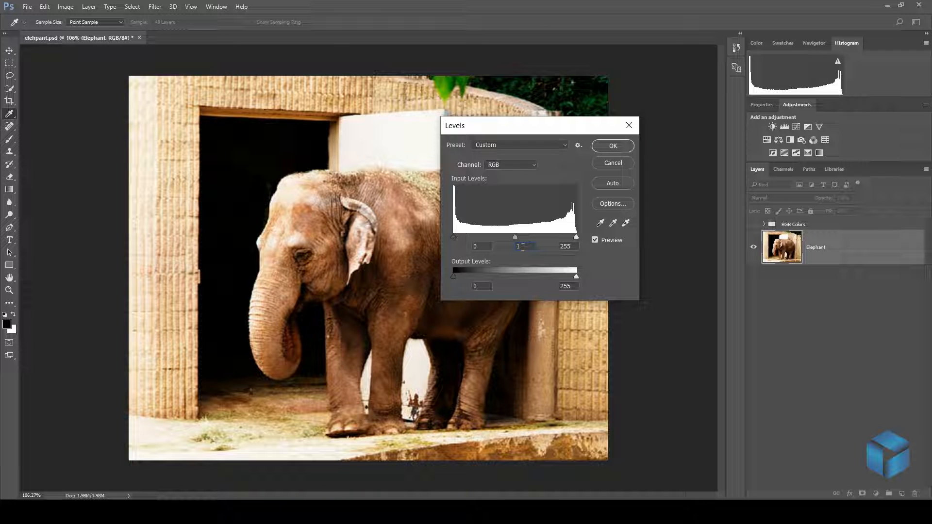
{"action": "double_click", "coordinate": [523, 246]}
{"action": "left_click", "coordinate": [604, 163]}
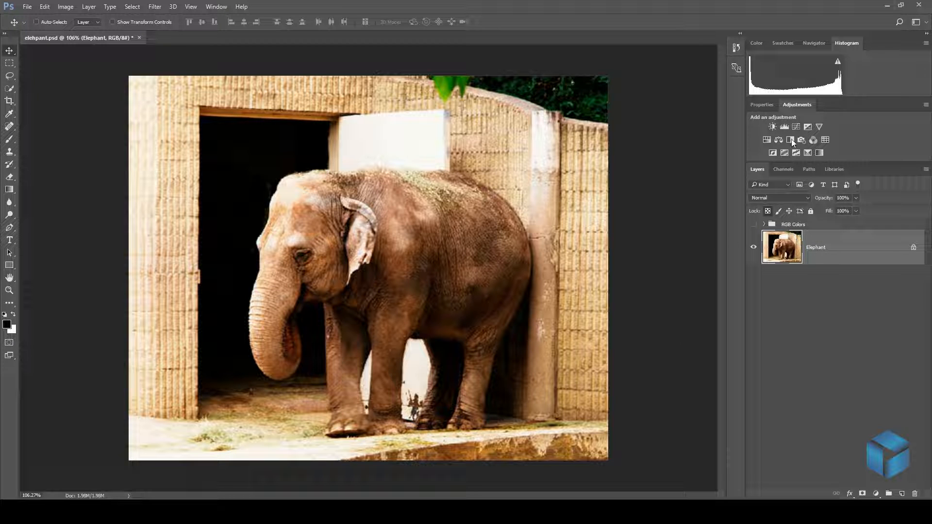
Add a Levels adjustment layer above the Elephant layer and try a direct Levels adjustment on its mask
{"action": "left_click", "coordinate": [785, 126]}
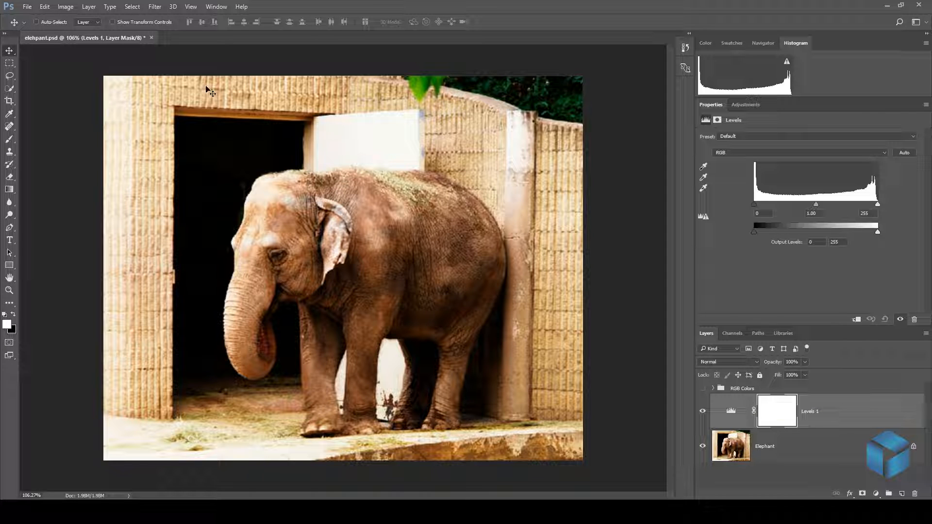
{"action": "left_click", "coordinate": [65, 7]}
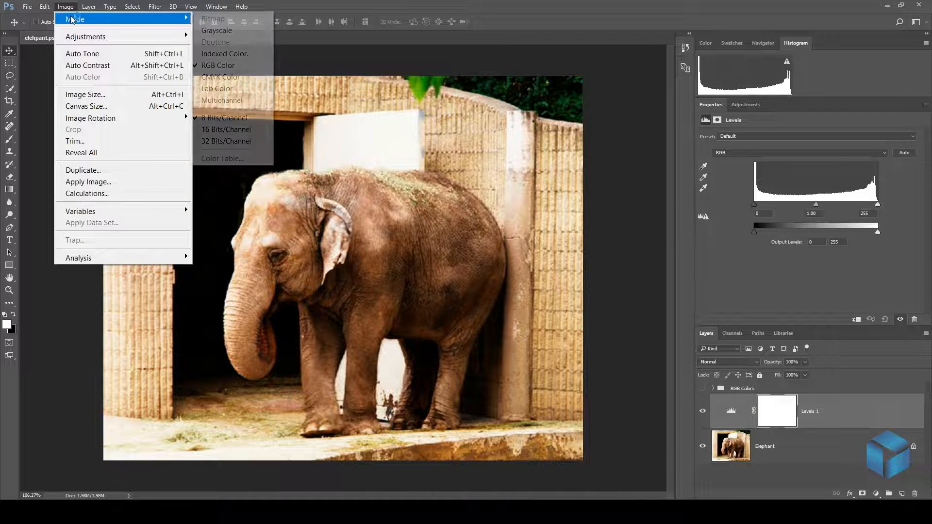
{"action": "mouse_move", "coordinate": [79, 35]}
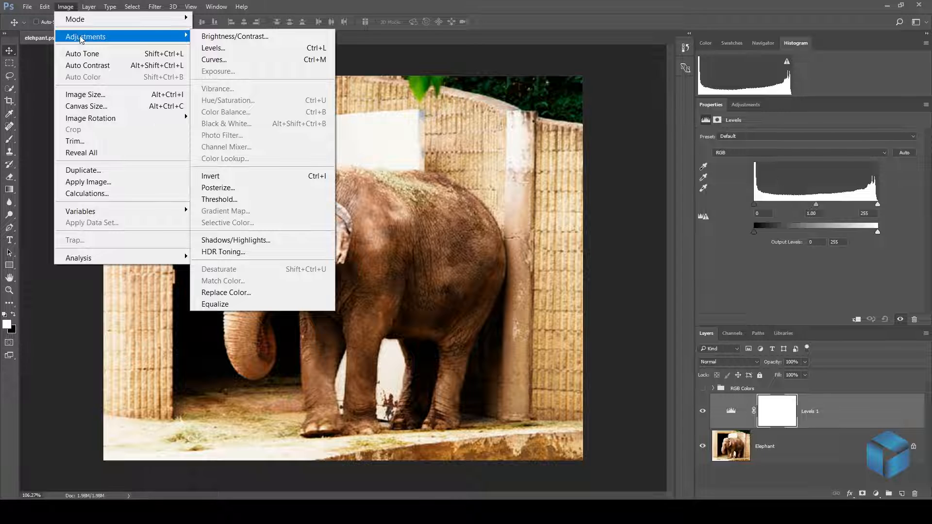
{"action": "left_click", "coordinate": [225, 48]}
{"action": "left_click_drag", "start_coordinate": [450, 130], "coordinate": [407, 102]}
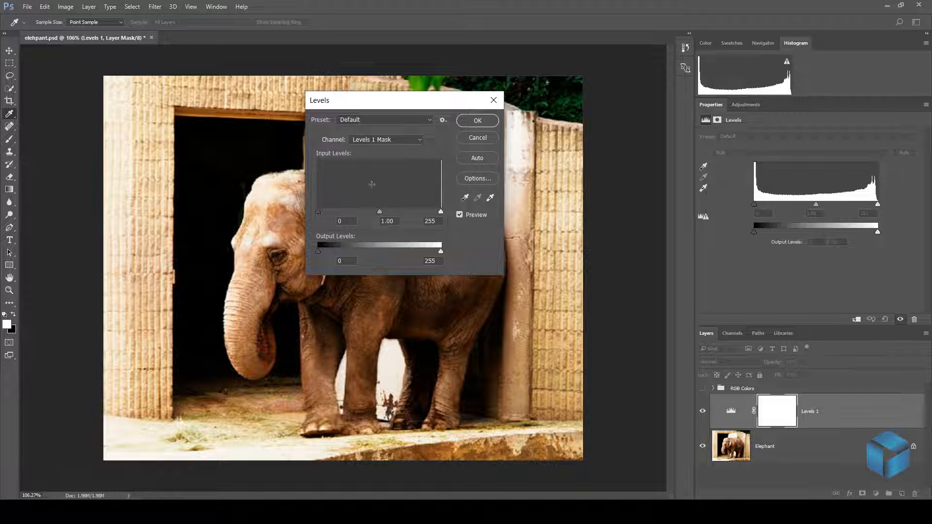
{"action": "left_click", "coordinate": [481, 123]}
{"action": "left_click", "coordinate": [483, 138]}
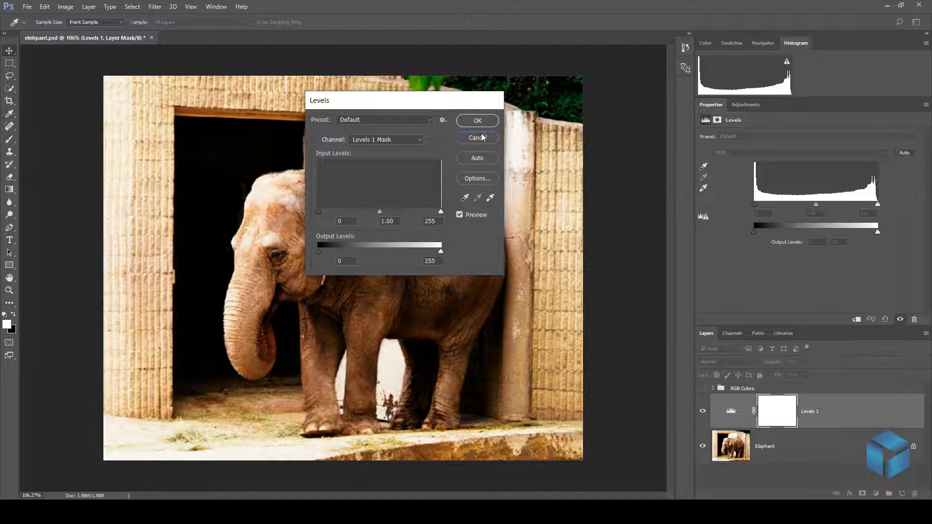
Delete the Levels adjustment layer and try adding it again with its default mask
{"action": "left_click", "coordinate": [702, 413]}
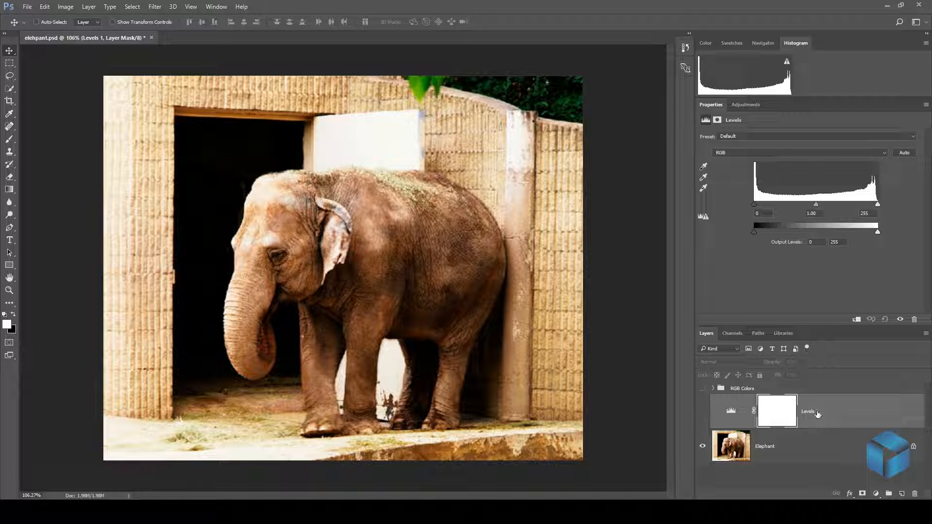
{"action": "key", "text": "Delete"}
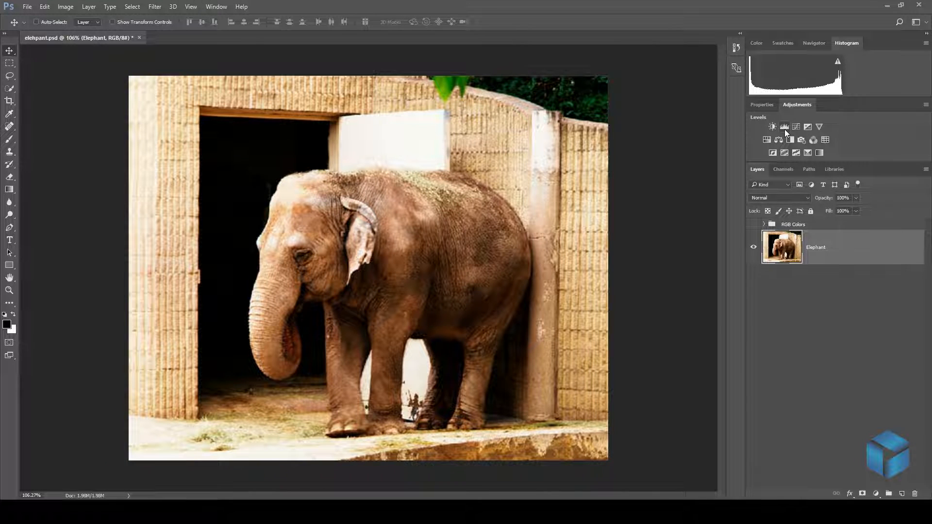
{"action": "left_click", "coordinate": [785, 127]}
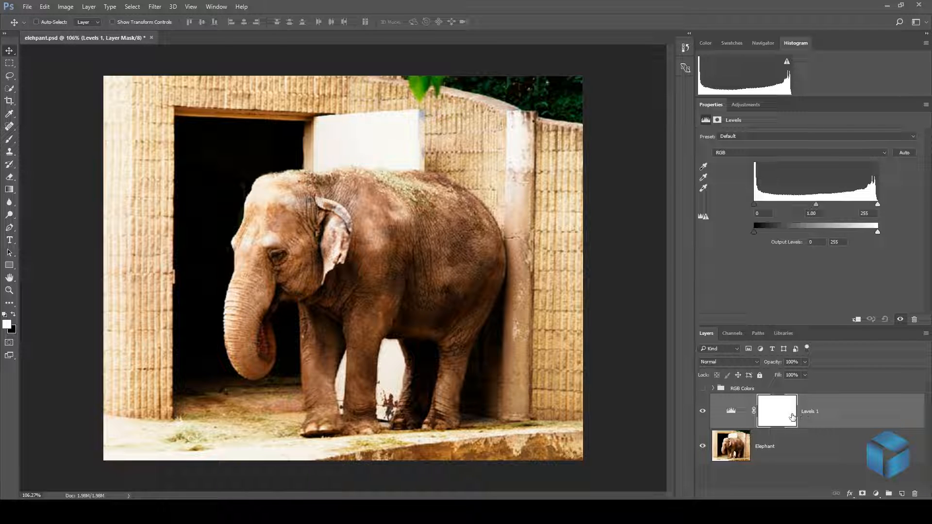
{"action": "key", "text": "Delete"}
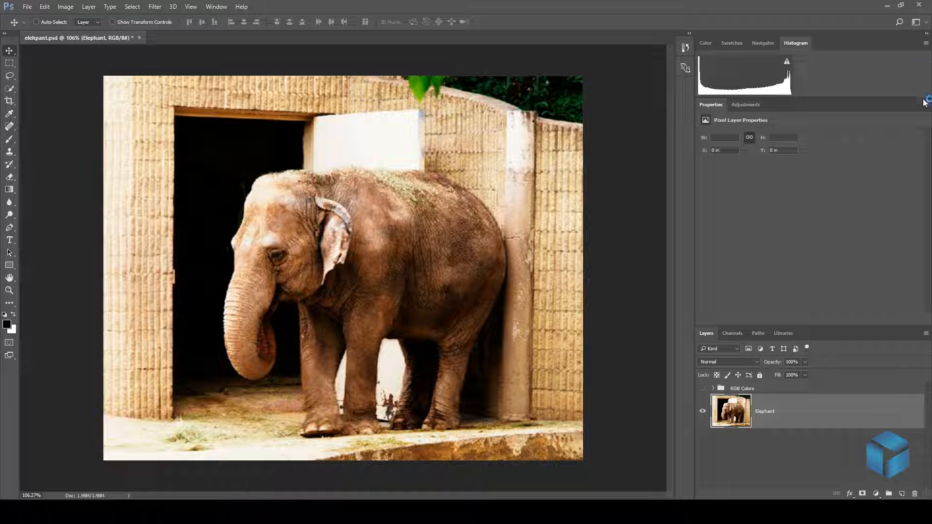
Turn off Add Mask by Default and add a Levels adjustment layer without a mask above the Elephant layer
{"action": "left_click", "coordinate": [749, 105]}
{"action": "left_click", "coordinate": [926, 105]}
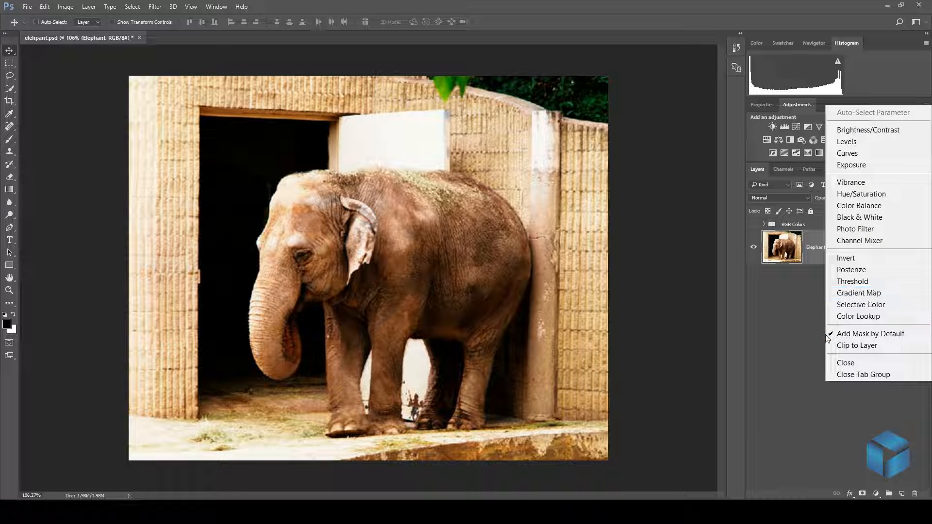
{"action": "left_click", "coordinate": [907, 335]}
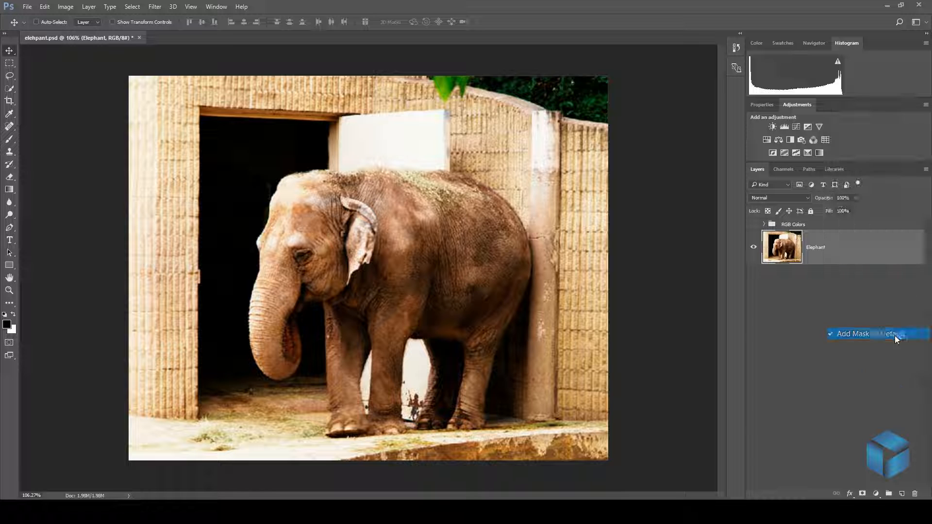
{"action": "left_click", "coordinate": [787, 128]}
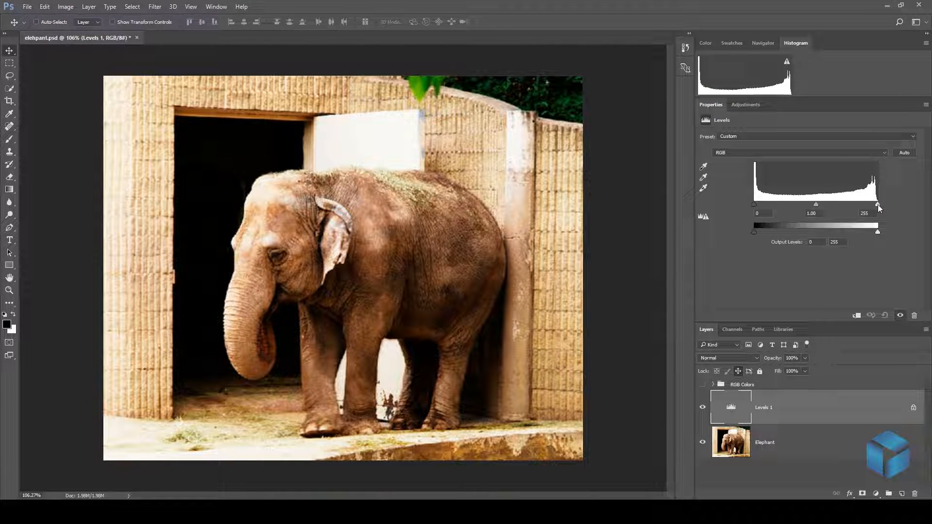
Set the Levels layer's white input level to 240 and its black input level to 20
{"action": "left_click_drag", "start_coordinate": [879, 203], "coordinate": [878, 213]}
{"action": "left_click_drag", "start_coordinate": [877, 205], "coordinate": [872, 208]}
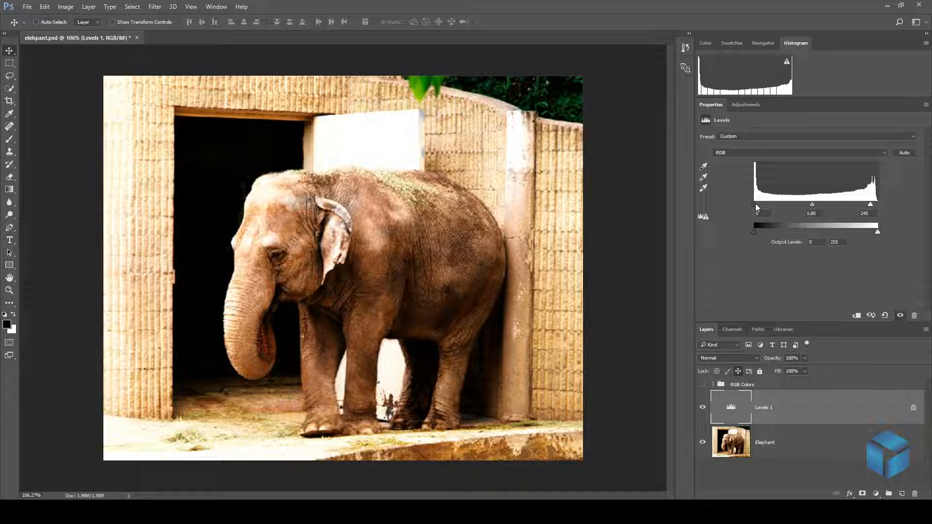
{"action": "left_click_drag", "start_coordinate": [756, 204], "coordinate": [752, 209]}
{"action": "mouse_move", "coordinate": [755, 205]}
{"action": "left_mouse_down"}
{"action": "mouse_move", "coordinate": [744, 207]}
{"action": "mouse_move", "coordinate": [769, 209]}
{"action": "mouse_move", "coordinate": [754, 211]}
{"action": "left_mouse_up"}
{"action": "left_click_drag", "start_coordinate": [756, 205], "coordinate": [762, 205]}
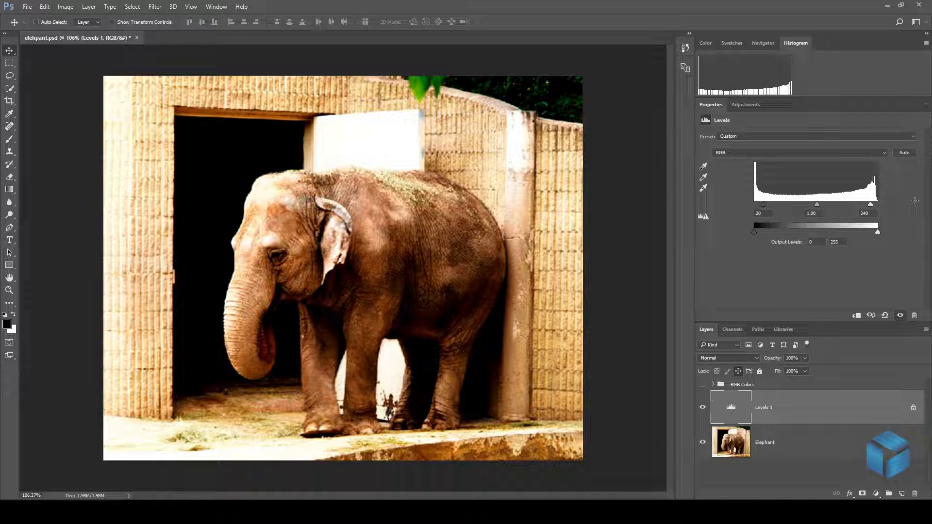
Turn on Show Clipping for Black/White Points and raise the white input level to 251
{"action": "left_click", "coordinate": [738, 371]}
{"action": "left_click", "coordinate": [926, 105]}
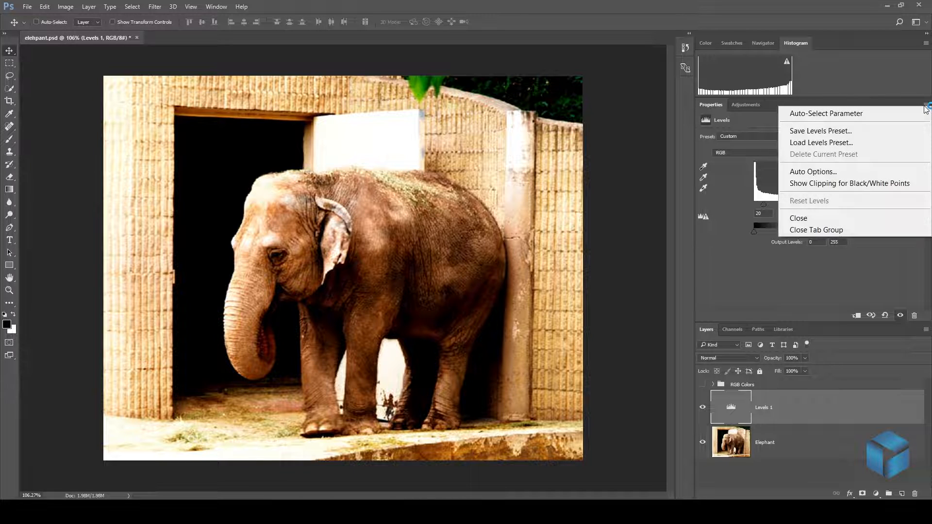
{"action": "left_click", "coordinate": [906, 189]}
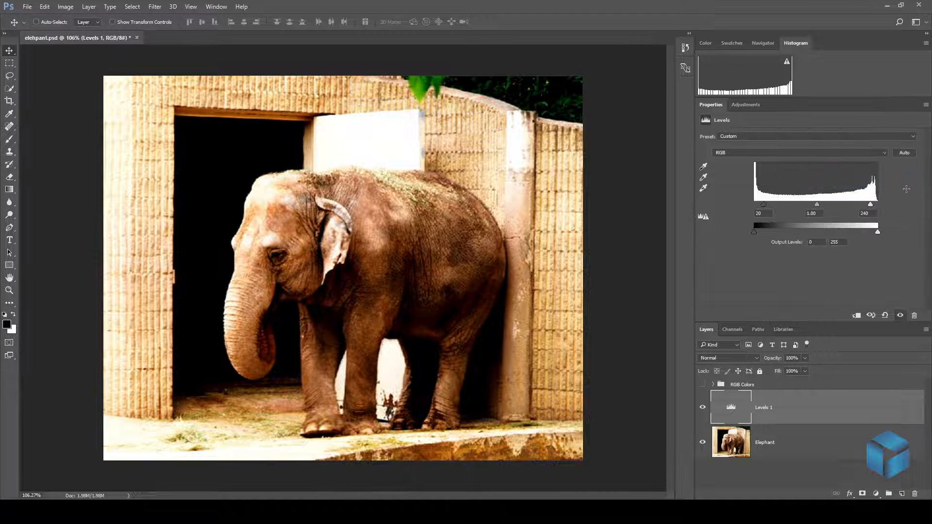
{"action": "left_click", "coordinate": [886, 316]}
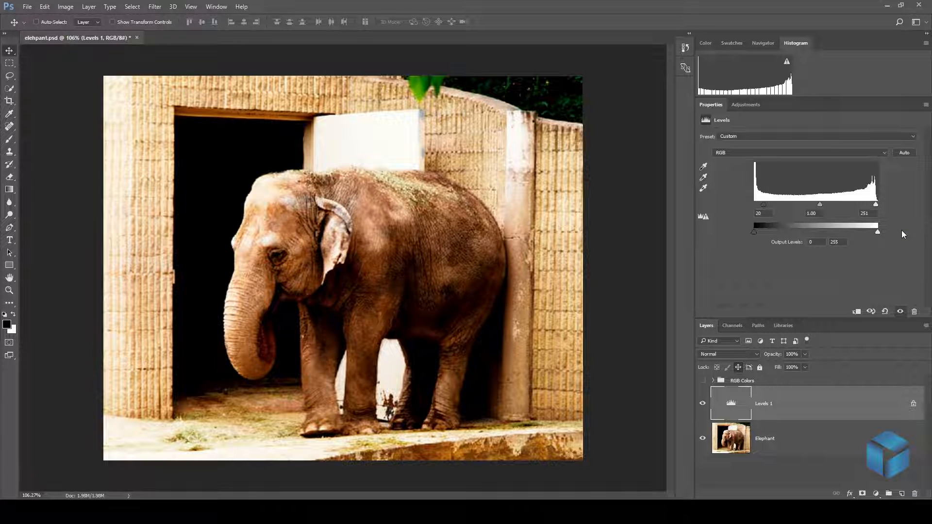
Turn off Show Clipping for Black/White Points, lower the black input level to 5 and raise the white input level
{"action": "left_click", "coordinate": [927, 105]}
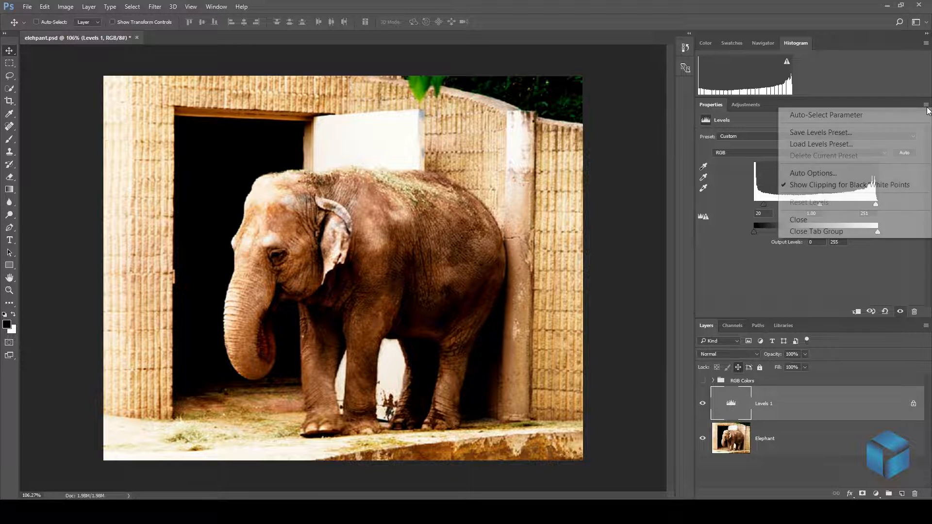
{"action": "left_click", "coordinate": [894, 185]}
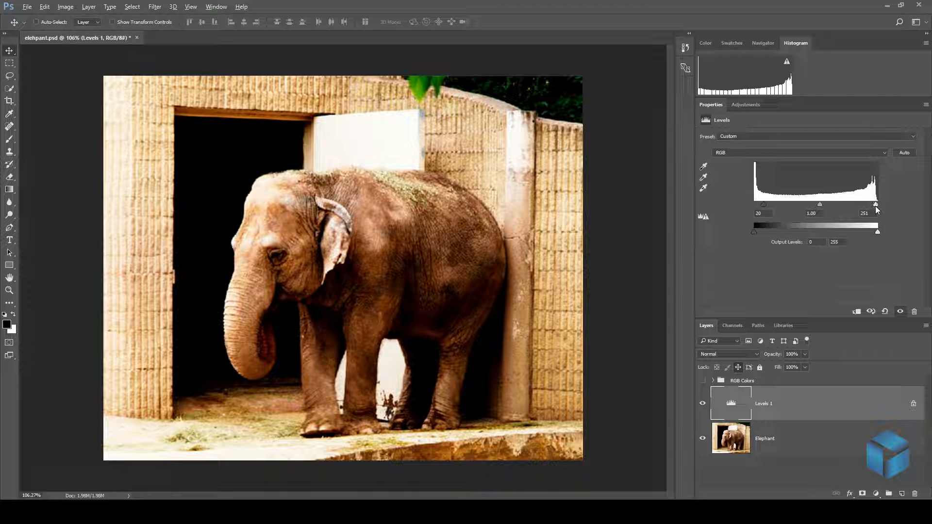
{"action": "left_click", "coordinate": [875, 204]}
{"action": "left_click_drag", "start_coordinate": [877, 205], "coordinate": [877, 205]}
{"action": "left_click_drag", "start_coordinate": [765, 204], "coordinate": [756, 206]}
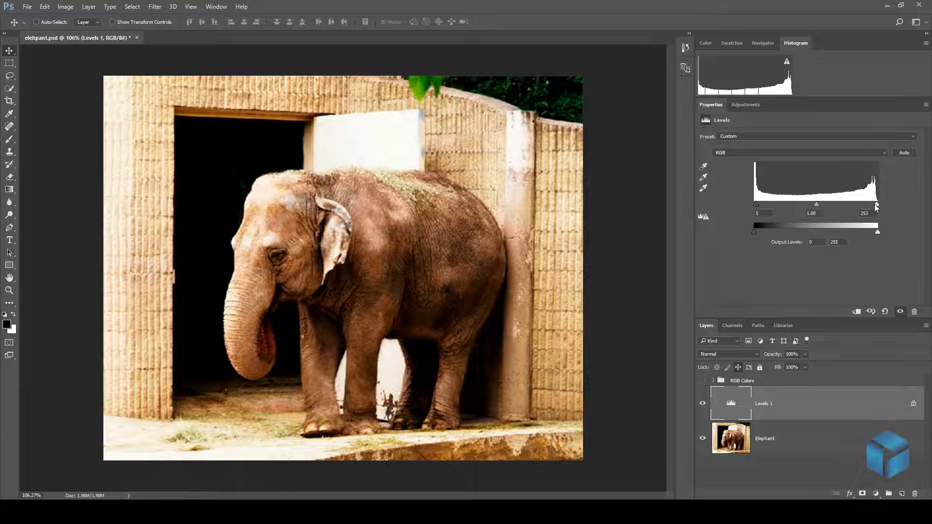
{"action": "left_click_drag", "start_coordinate": [877, 204], "coordinate": [878, 204]}
Turn on Show Clipping for Black/White Points again and return the input levels to 0 and 255
{"action": "left_click", "coordinate": [926, 106]}
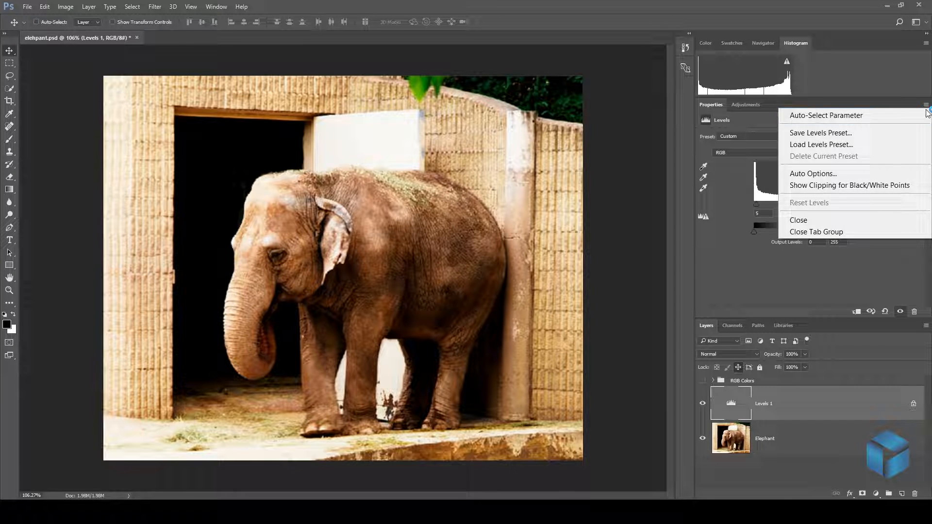
{"action": "left_click", "coordinate": [893, 185]}
{"action": "left_click_drag", "start_coordinate": [878, 205], "coordinate": [875, 213]}
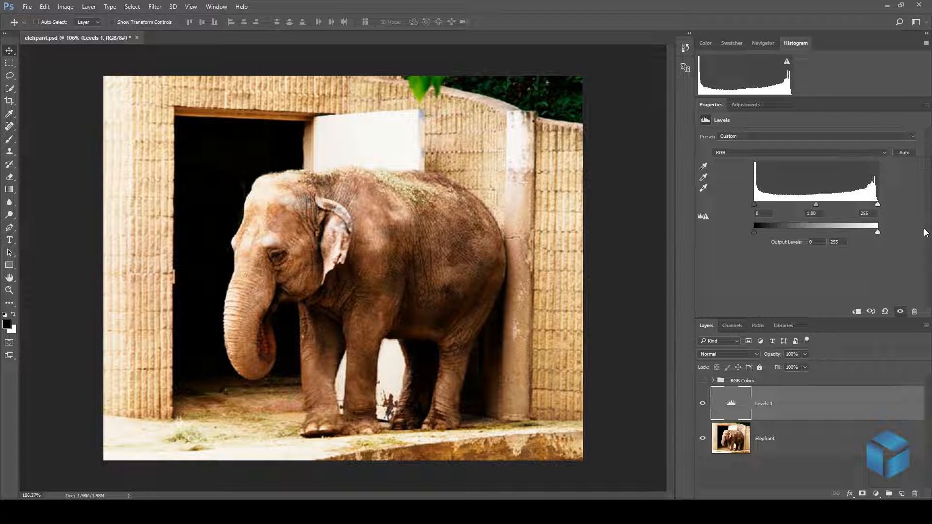
Preview the highlight clipping while lowering the white input level to 249, and return it to 255
{"action": "left_click", "coordinate": [880, 205], "text": "alt"}
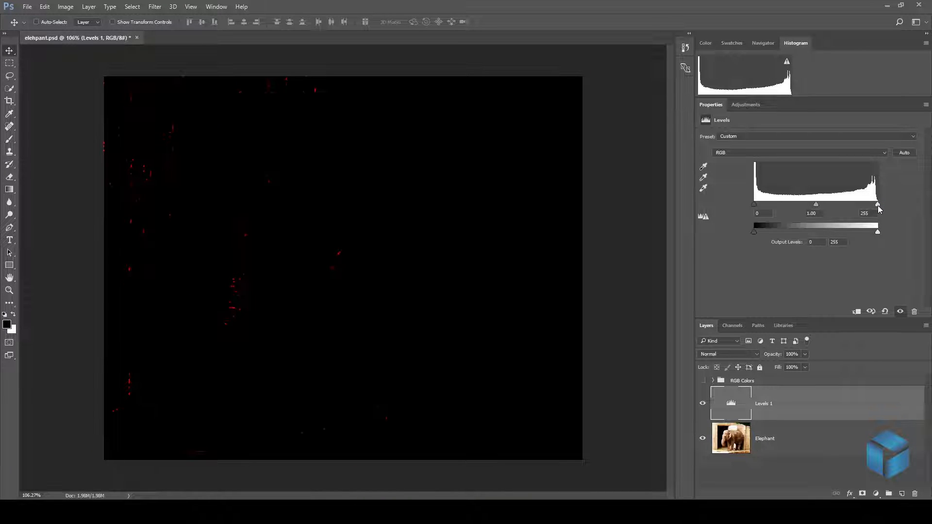
{"action": "left_click_drag", "start_coordinate": [878, 206], "coordinate": [877, 209]}
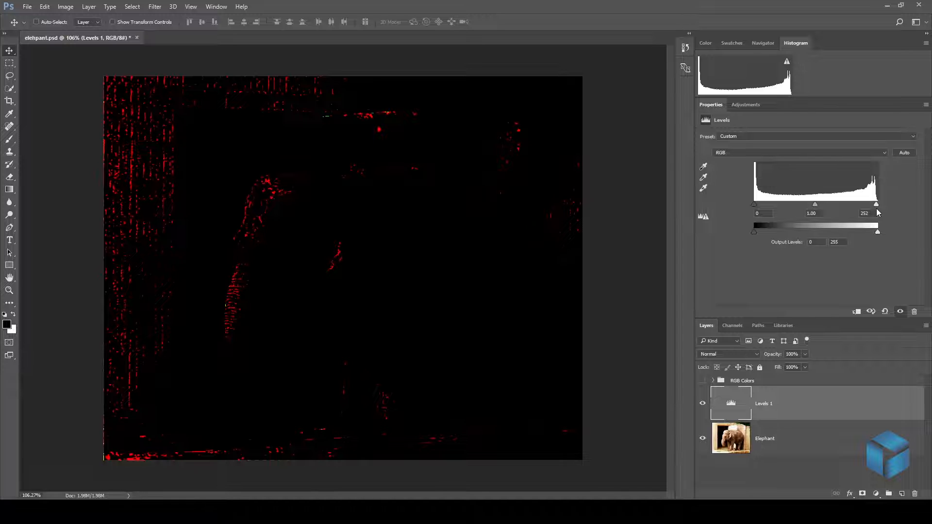
{"action": "left_click_drag", "start_coordinate": [877, 209], "coordinate": [877, 209]}
{"action": "left_click_drag", "start_coordinate": [877, 213], "coordinate": [876, 210]}
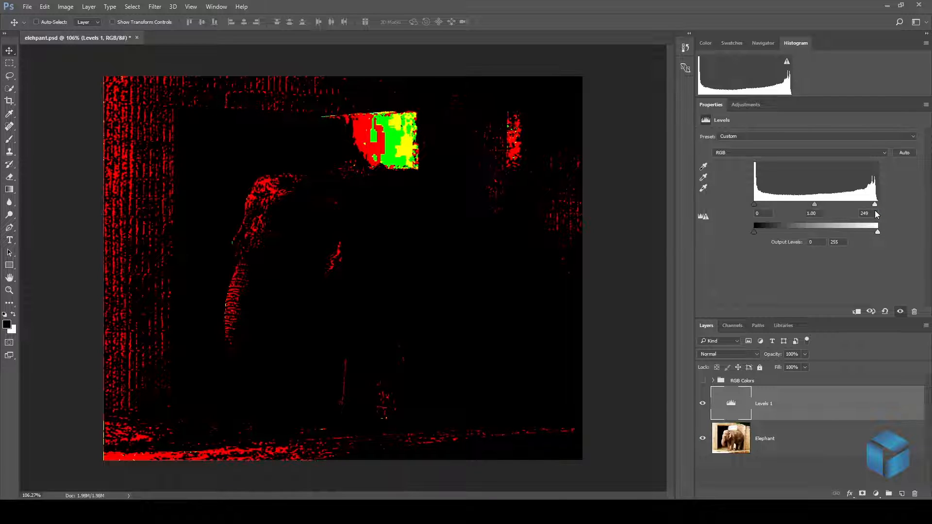
{"action": "left_click_drag", "start_coordinate": [876, 212], "coordinate": [886, 212]}
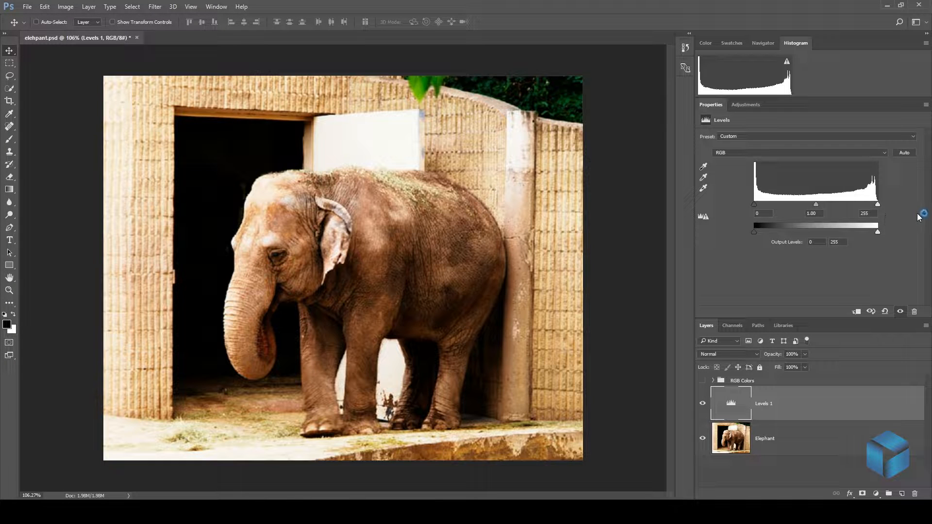
{"action": "key", "text": "slash"}
{"action": "left_click", "coordinate": [919, 217]}
{"action": "left_click", "coordinate": [919, 217]}
{"action": "left_click", "coordinate": [919, 217]}
{"action": "left_click", "coordinate": [919, 217]}
{"action": "left_click", "coordinate": [919, 217]}
{"action": "left_click", "coordinate": [919, 217]}
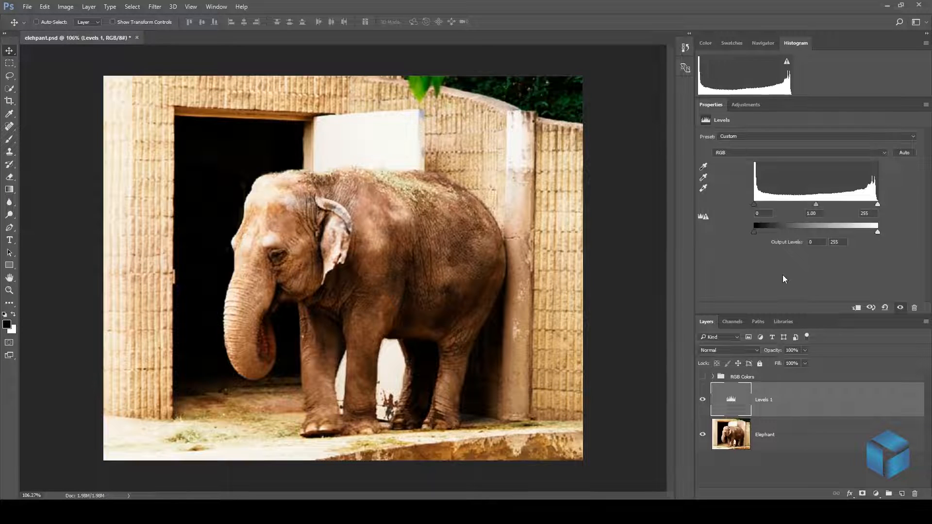
Preview the shadow clipping on the elephant photo while moving the black input level between 0 and 1
{"action": "left_click", "coordinate": [755, 204], "text": "alt"}
{"action": "left_click_drag", "start_coordinate": [755, 206], "coordinate": [755, 207]}
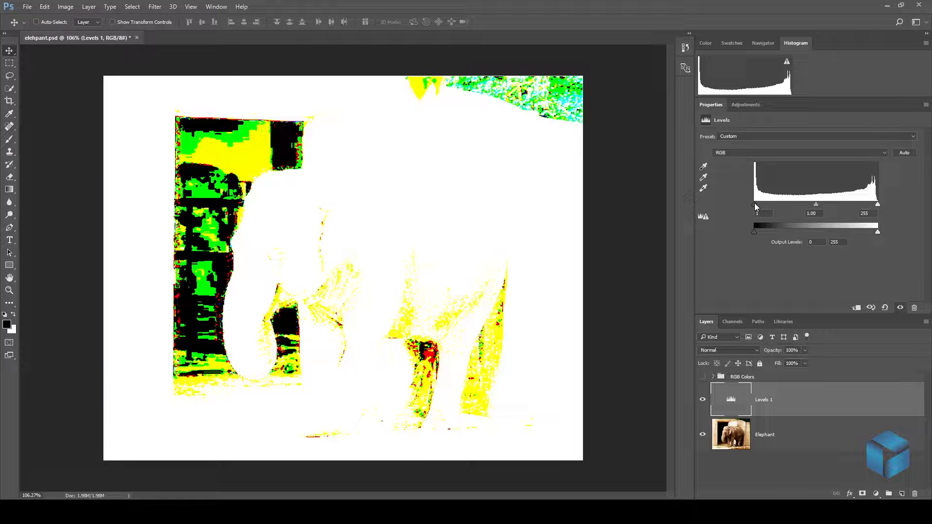
{"action": "left_click", "coordinate": [755, 206]}
{"action": "left_click_drag", "start_coordinate": [755, 206], "coordinate": [754, 206]}
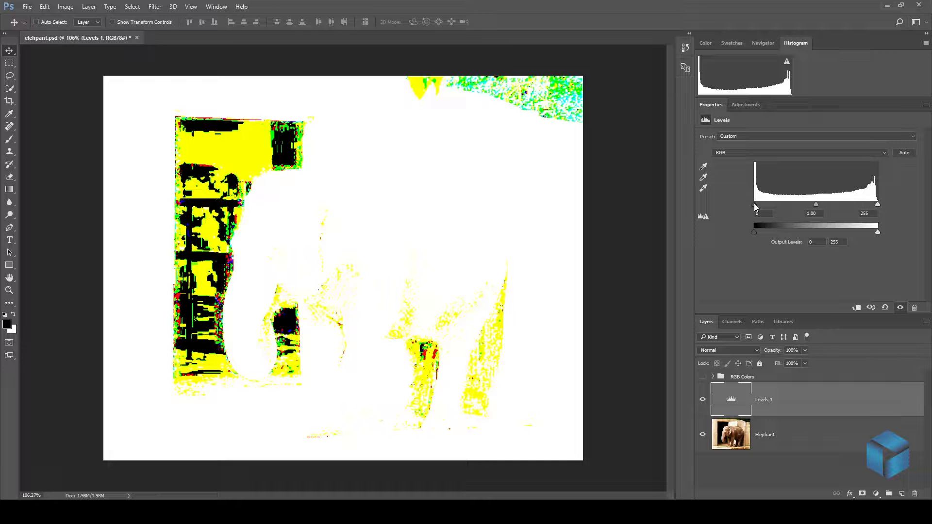
{"action": "left_click", "coordinate": [756, 207]}
{"action": "left_click_drag", "start_coordinate": [755, 206], "coordinate": [756, 207]}
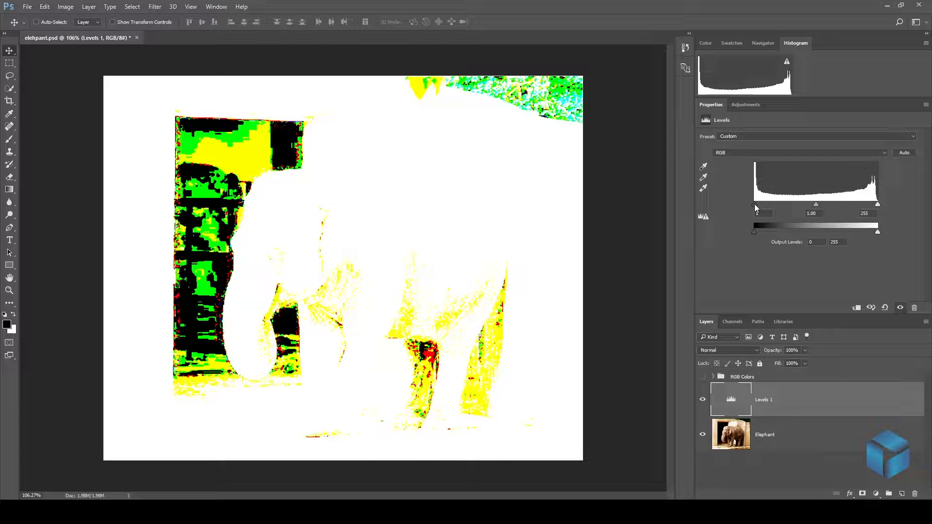
Raise the black input level further while previewing the shadow clipping, and return it to 0
{"action": "left_click_drag", "start_coordinate": [756, 206], "coordinate": [756, 208]}
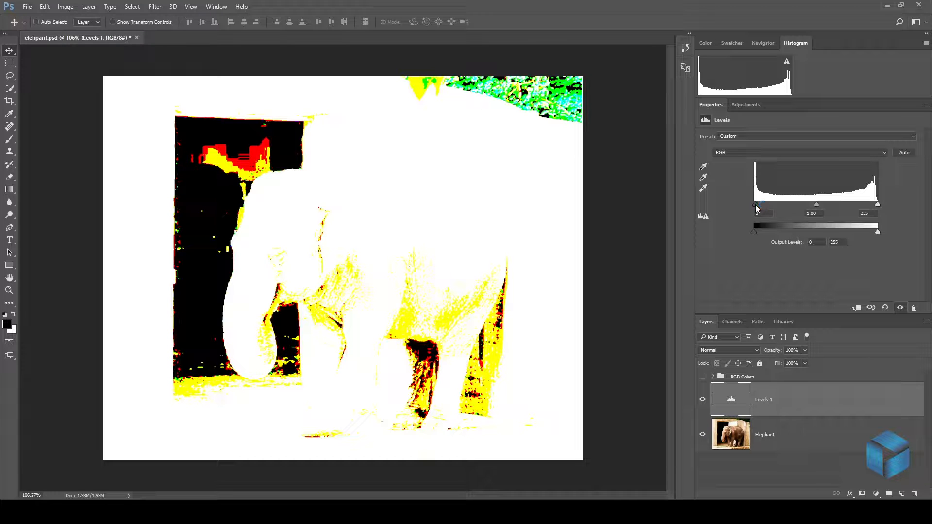
{"action": "left_click_drag", "start_coordinate": [757, 209], "coordinate": [758, 209]}
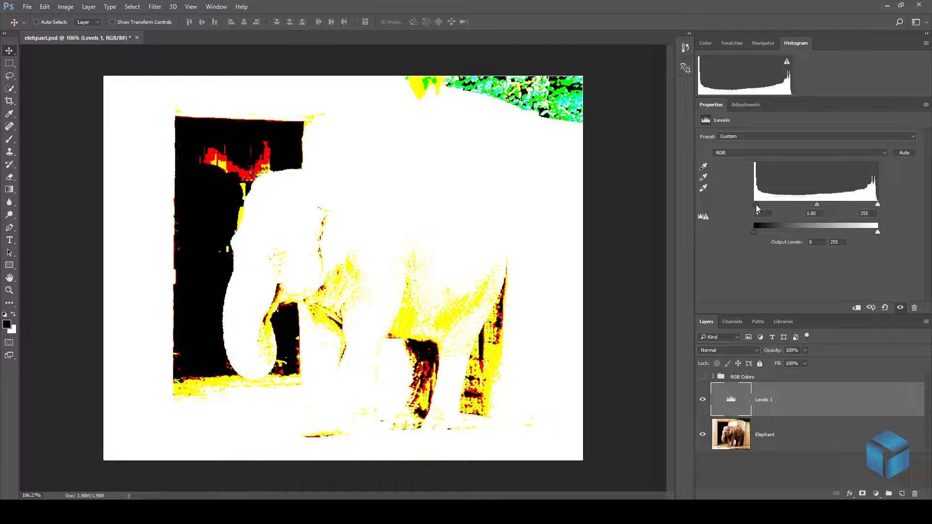
{"action": "left_click_drag", "start_coordinate": [758, 209], "coordinate": [762, 210]}
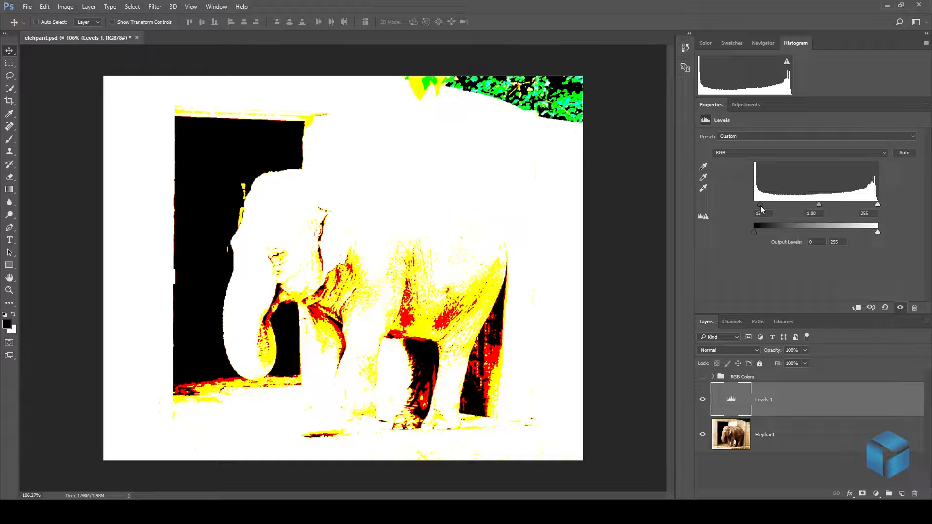
{"action": "left_click_drag", "start_coordinate": [762, 210], "coordinate": [631, 239]}
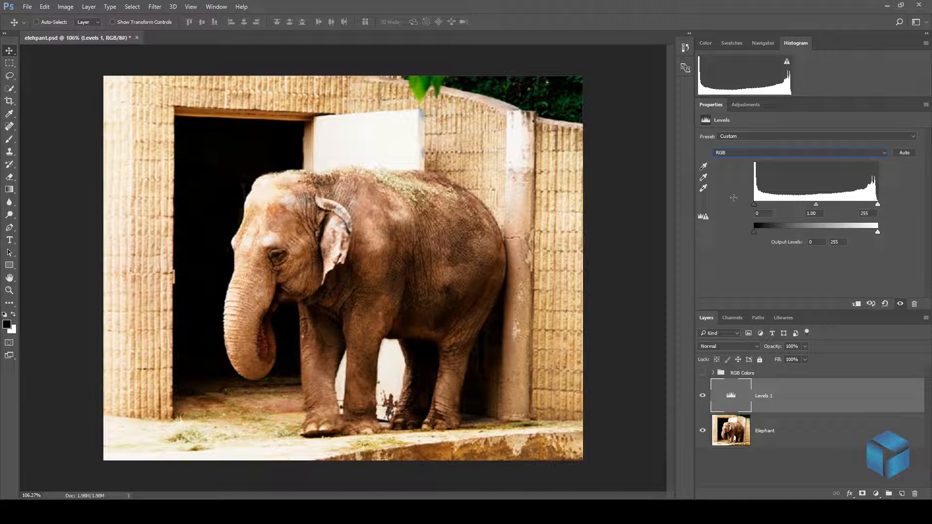
{"action": "left_click", "coordinate": [731, 152]}
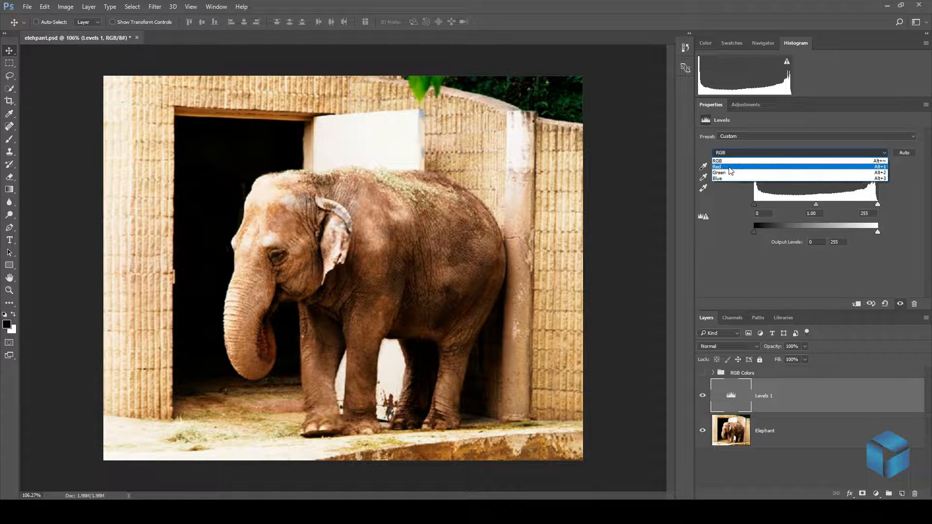
{"action": "left_click", "coordinate": [729, 168]}
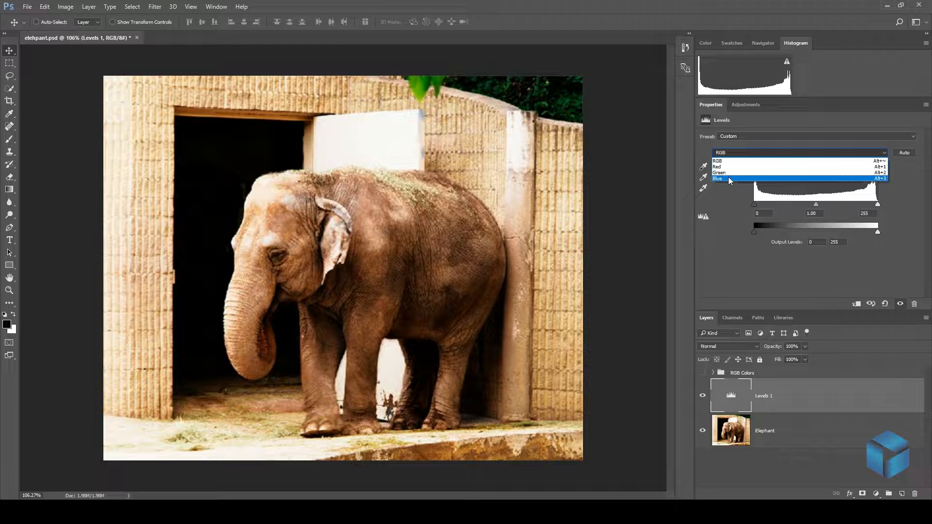
{"action": "left_click", "coordinate": [628, 175]}
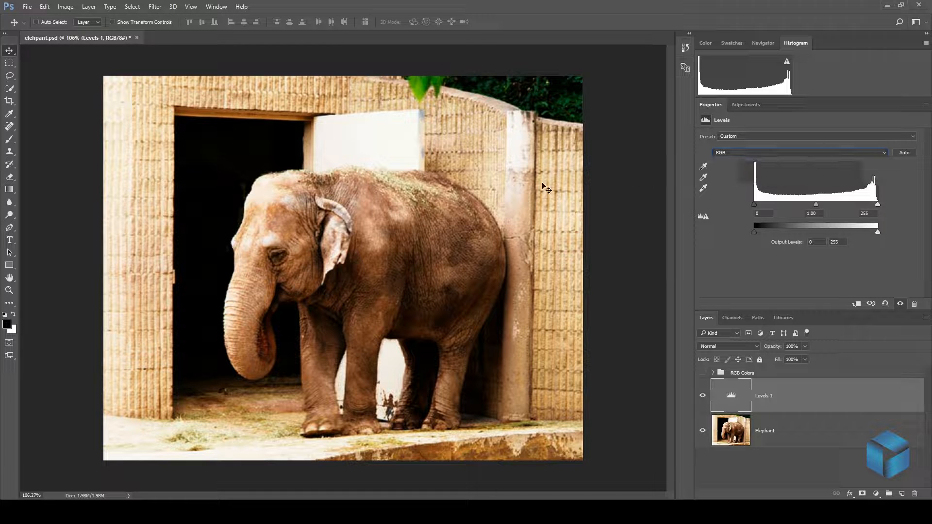